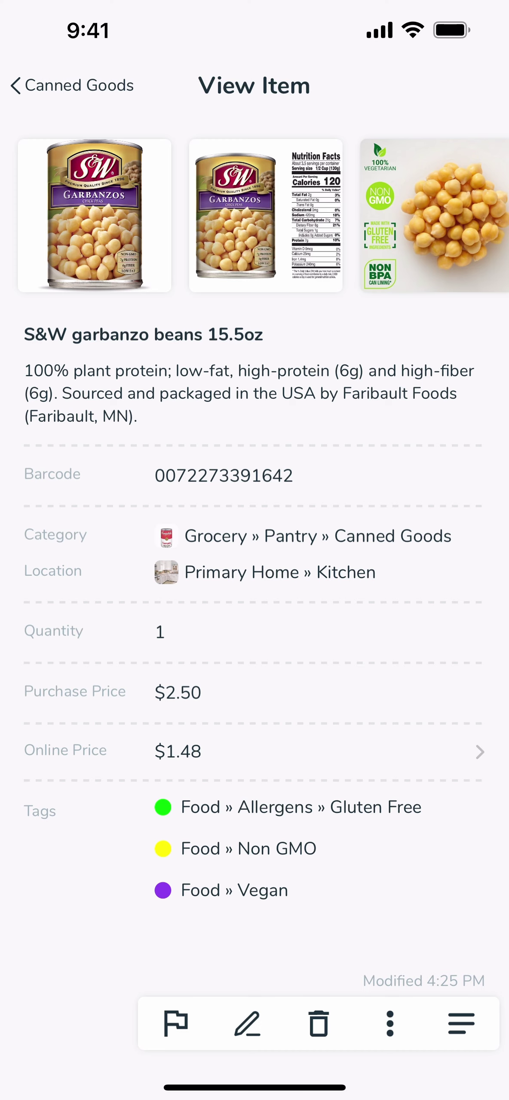
Step: Set the S&W garbanzo beans item's expiration date to Oct 23, 2023
left_click(247, 1022)
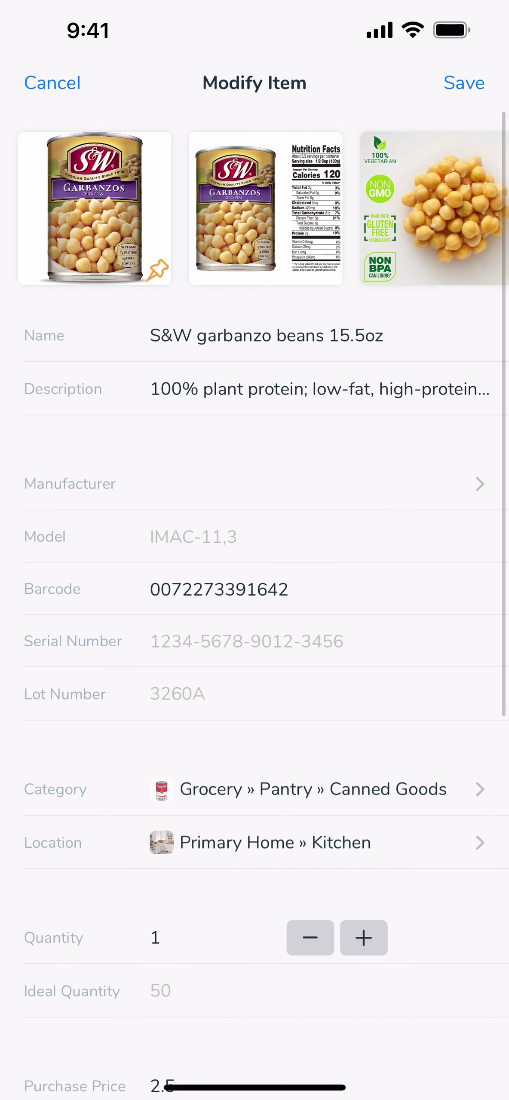
scroll(254, 601, "down", 6)
scroll(254, 601, "down", 1)
left_click(251, 737)
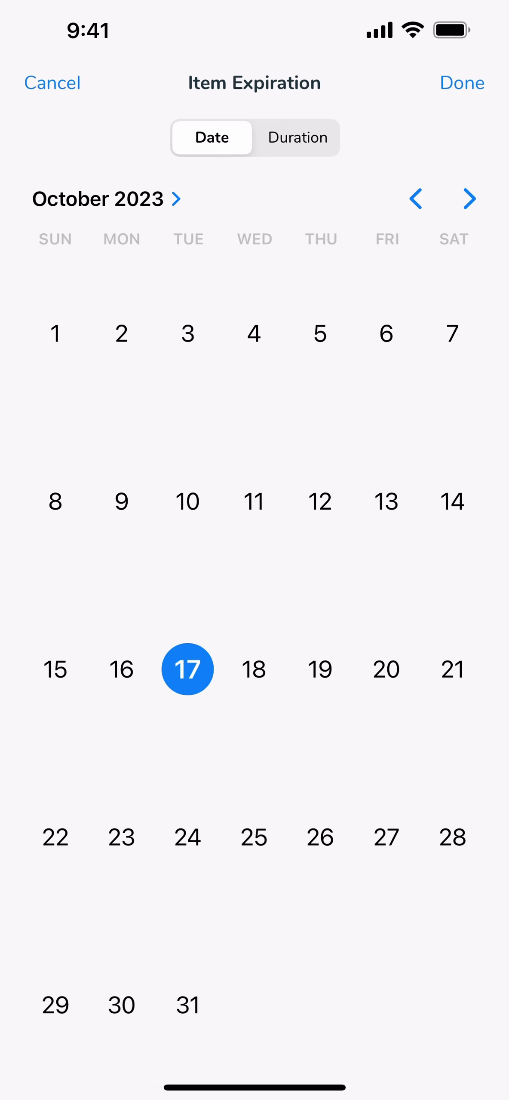
left_click(121, 837)
left_click(462, 83)
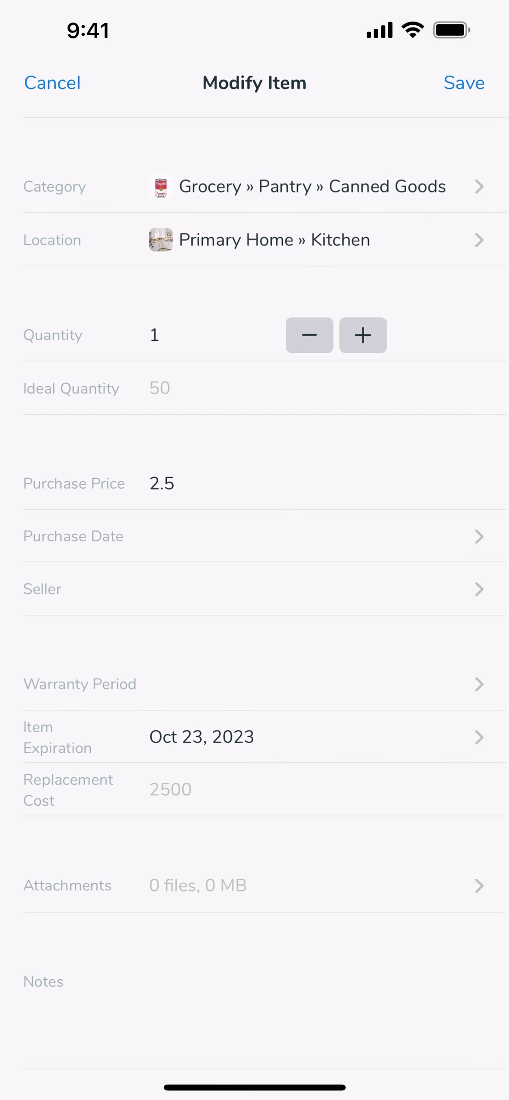
left_click(463, 83)
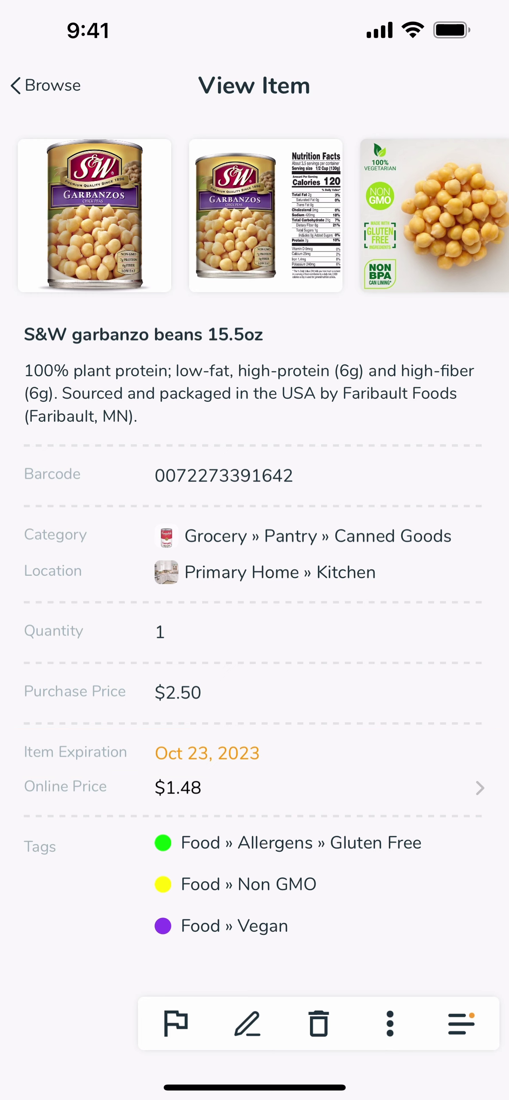
Step: Review the Item Expiration alert timing options in Nest Egg's Settings
left_click(460, 1023)
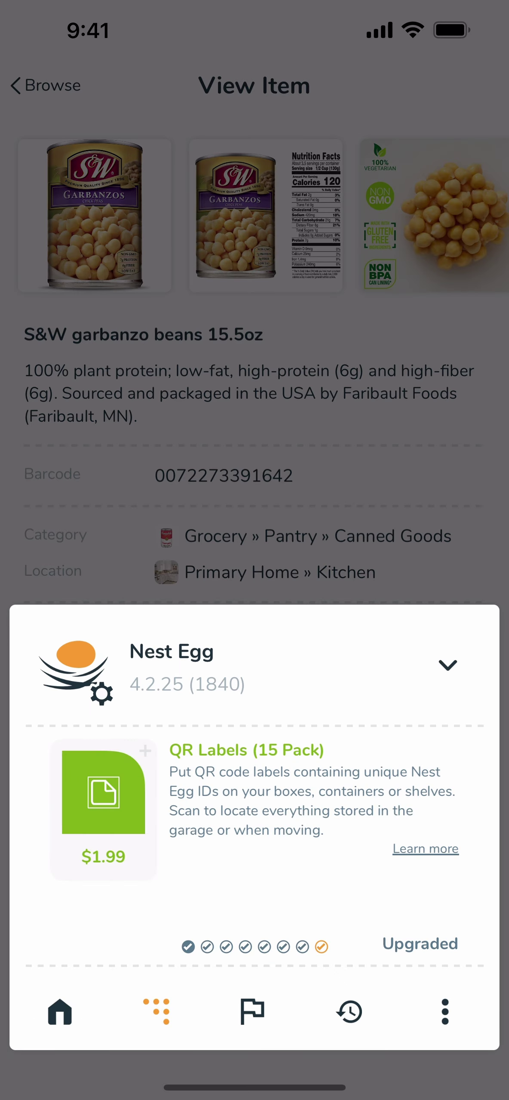
left_click(444, 1011)
left_click(244, 731)
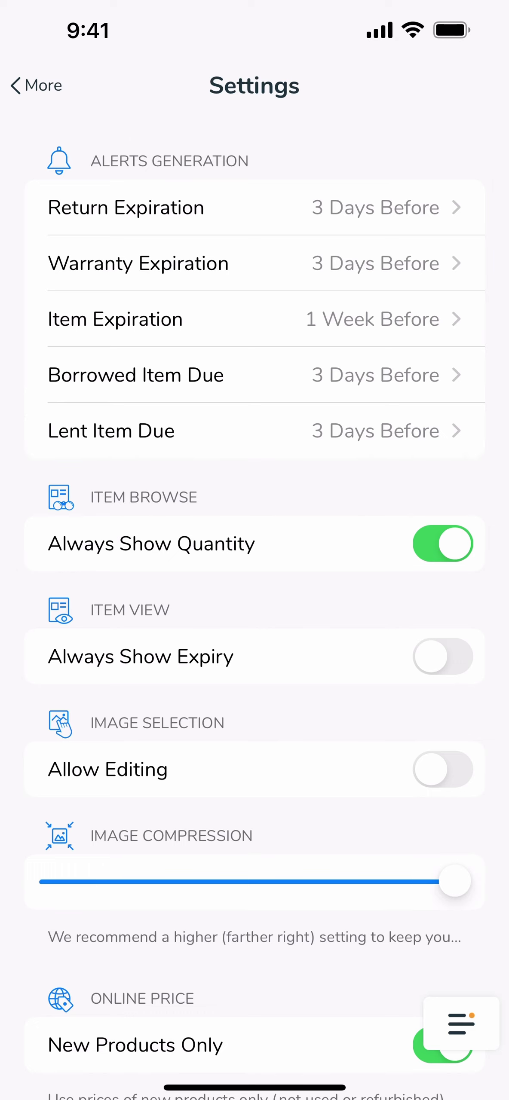
left_click(254, 319)
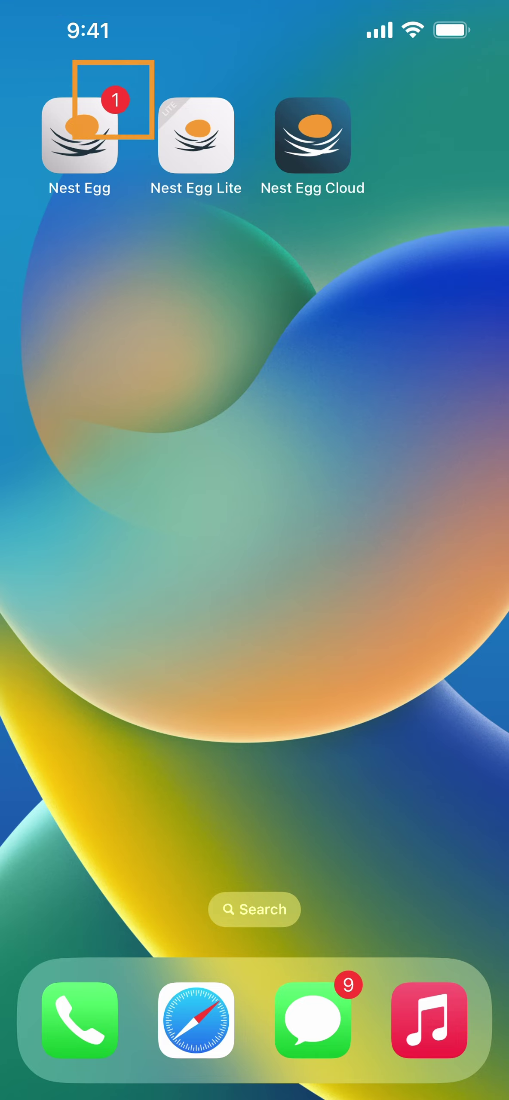
Step: Launch Nest Egg from its badged home-screen icon to reach the Home dashboard
left_click(80, 135)
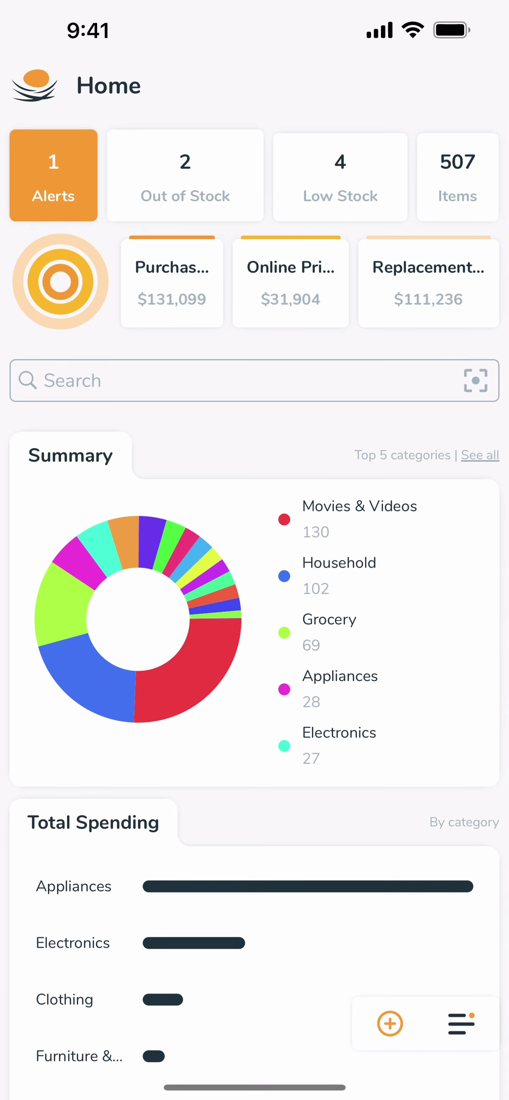
Step: Open the Alerts list showing S&W garbanzo beans 15.5oz expiring Oct 23, 2023
left_click(54, 168)
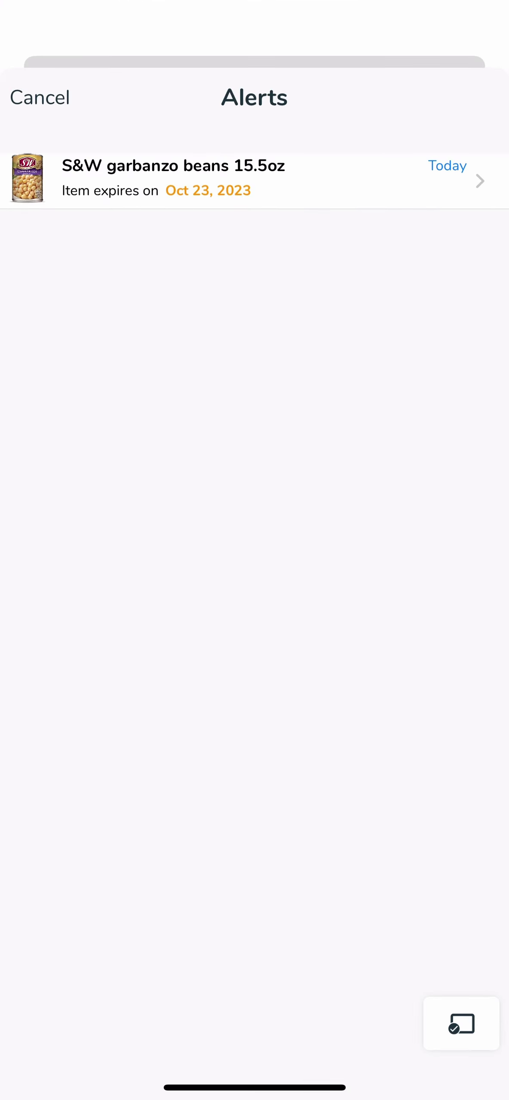